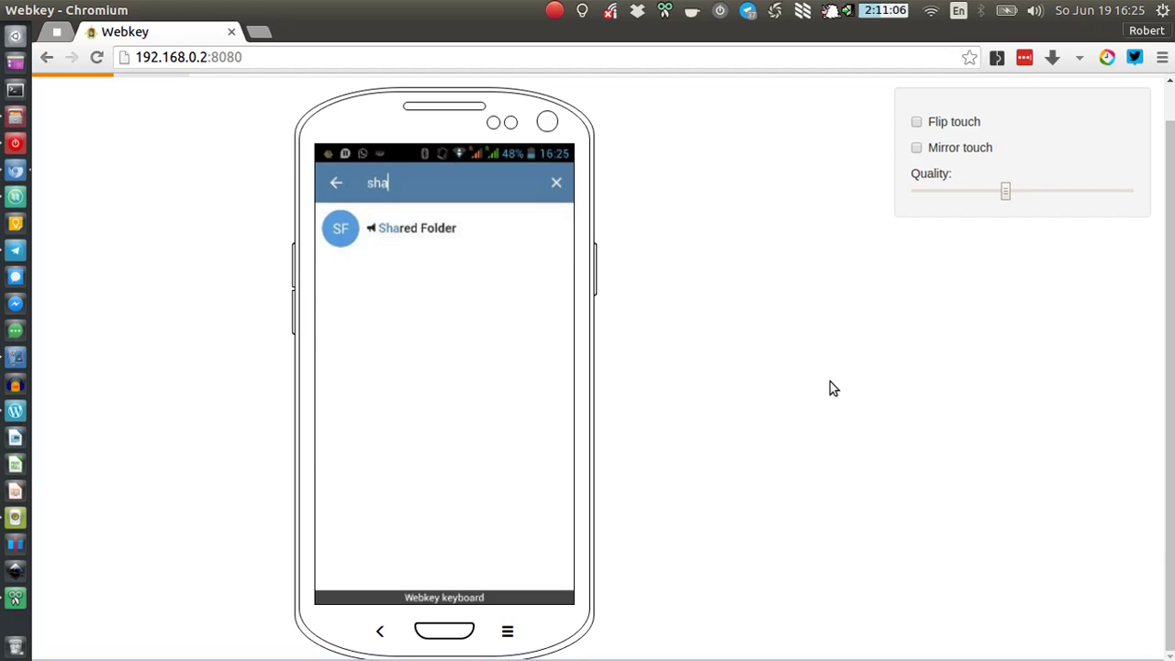
pyautogui.click(16, 250)
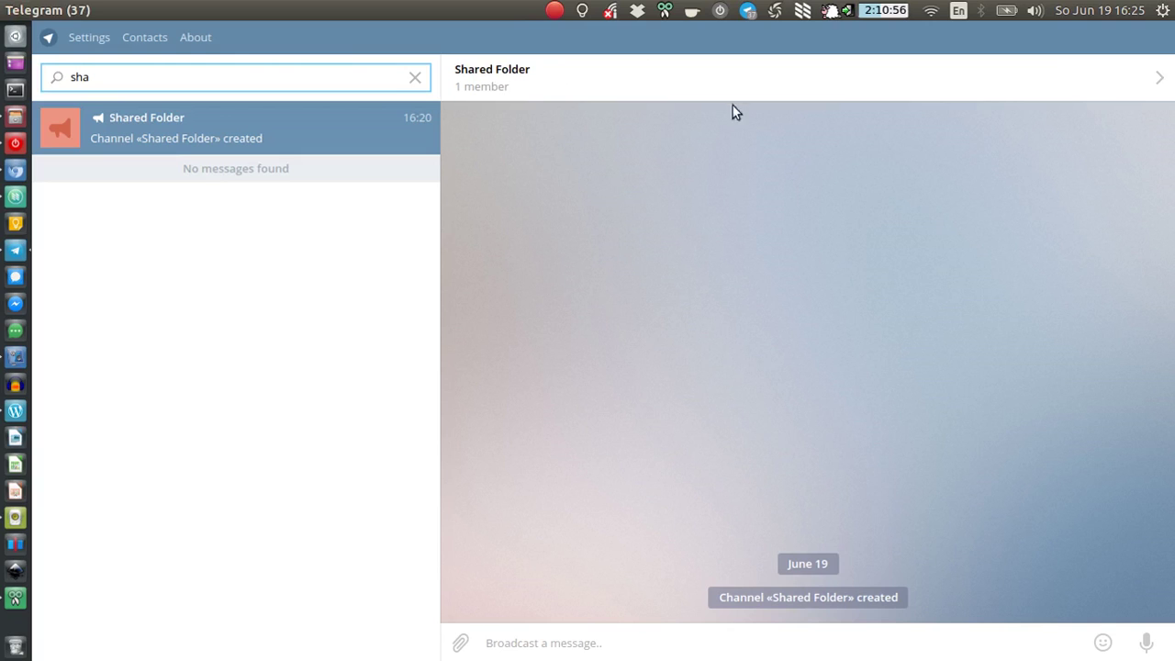
pyautogui.click(14, 171)
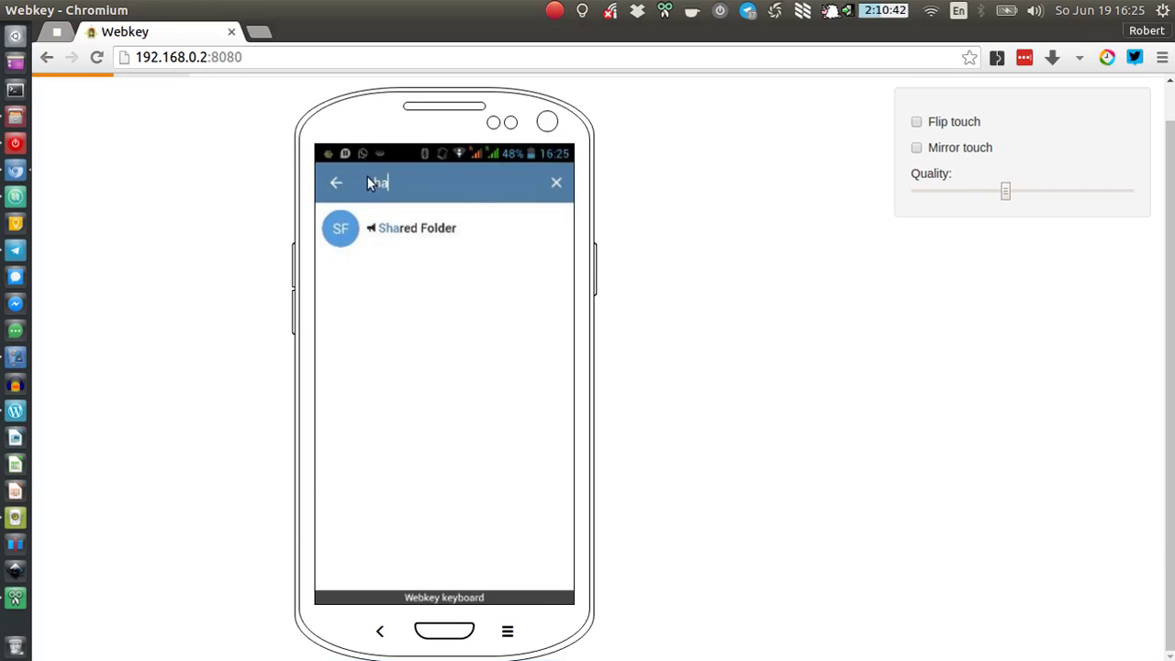
# - Retype the phone's Telegram search as 'a' to bring up and open the Shared Folder channel
pyautogui.click(440, 183)
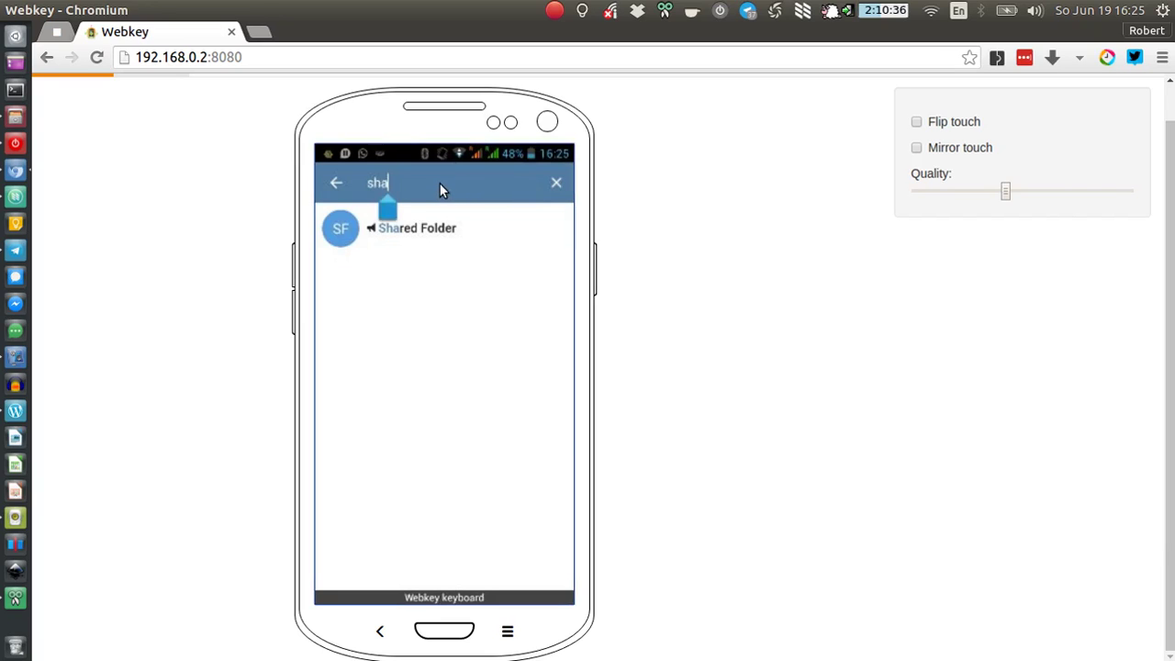
pyautogui.press('BackSpace')
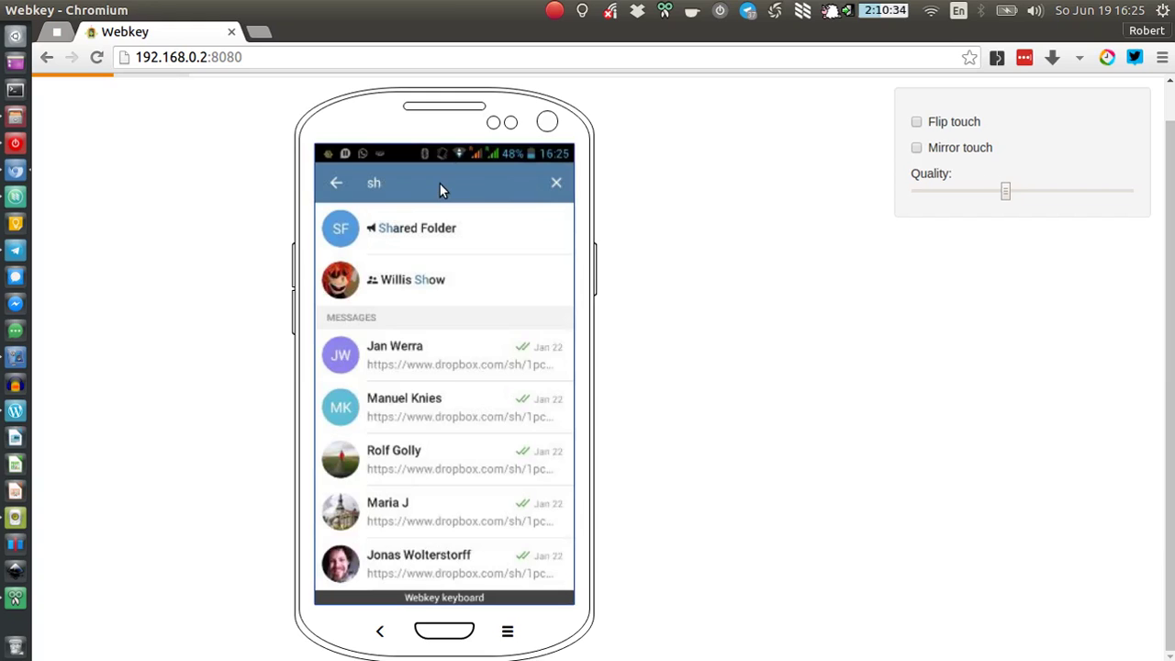
pyautogui.write('a')
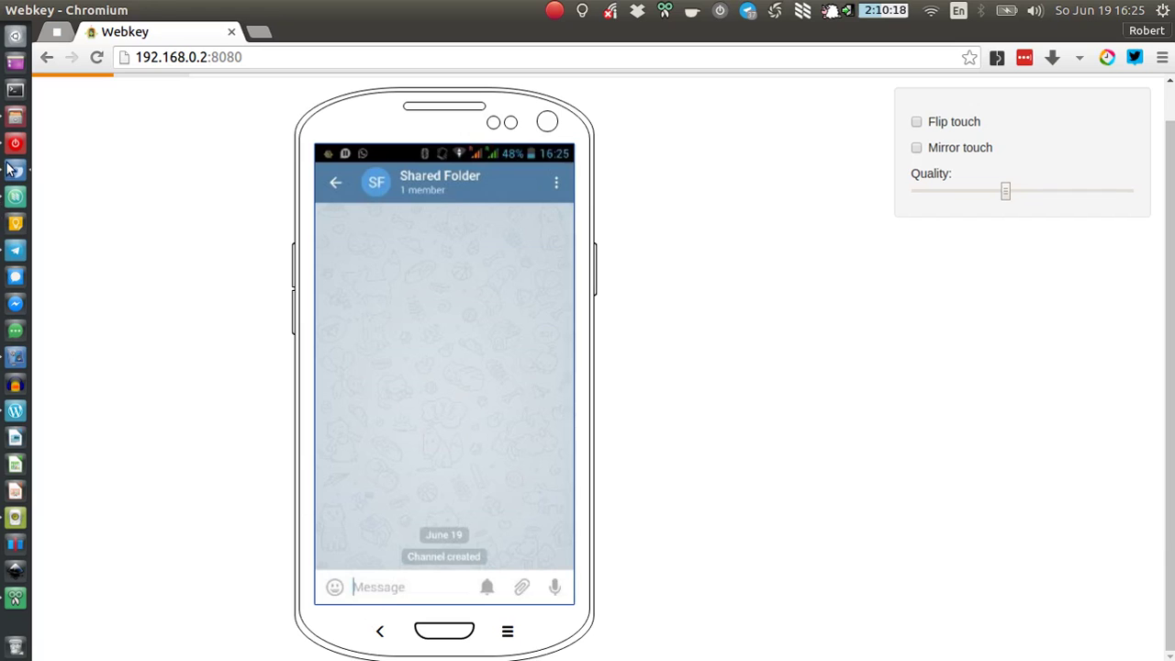
# - Back in Telegram Desktop, attach sig2.png from Downloads as a file and post it to Shared Folder
pyautogui.click(14, 249)
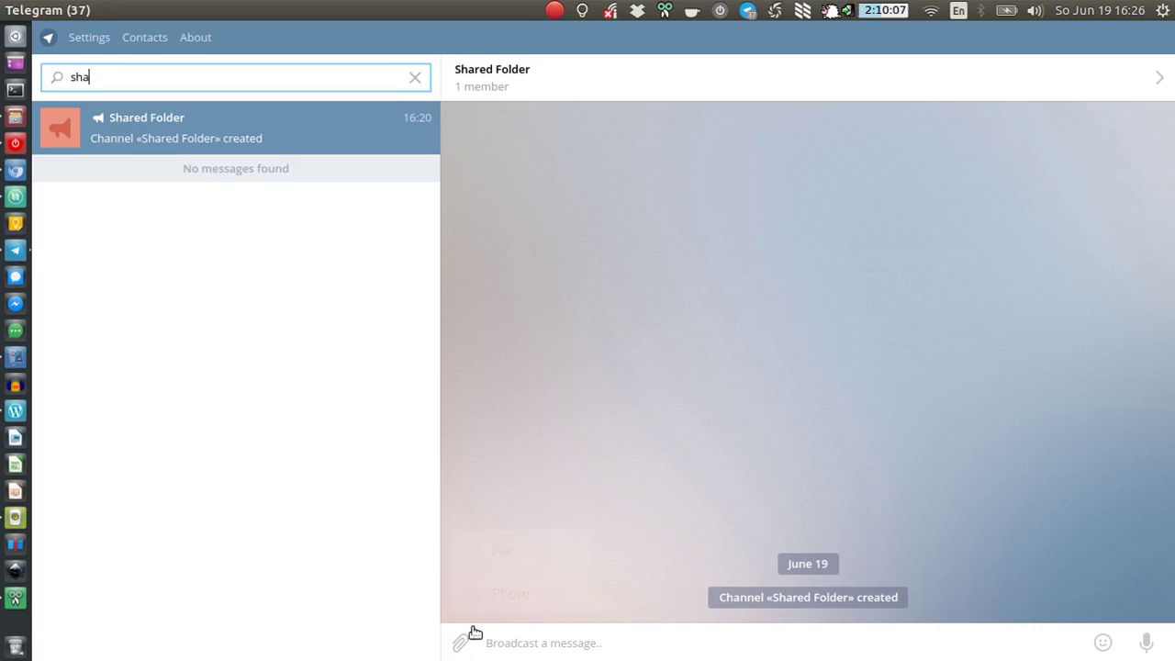
pyautogui.moveTo(475, 634)
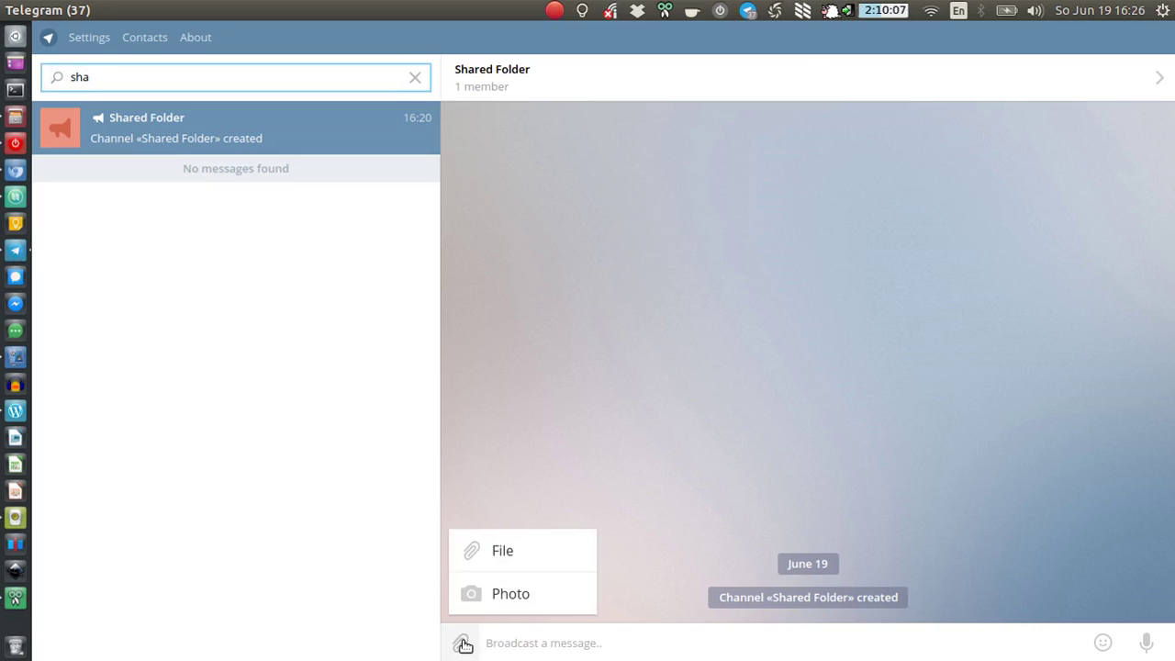
pyautogui.click(514, 559)
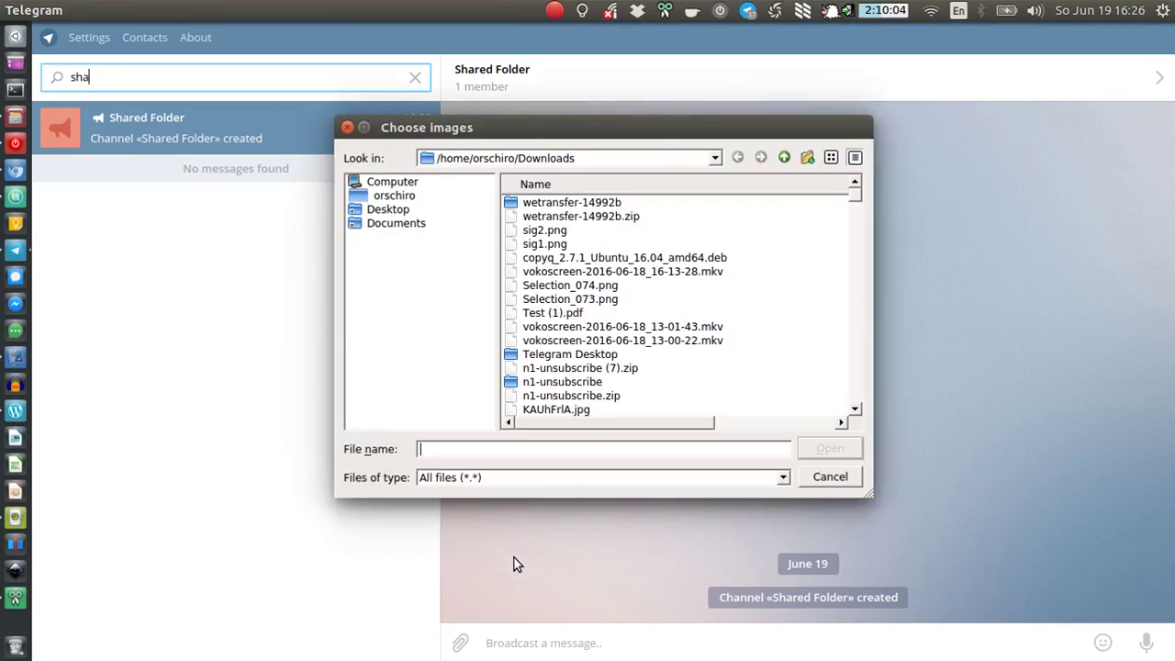
pyautogui.click(555, 231)
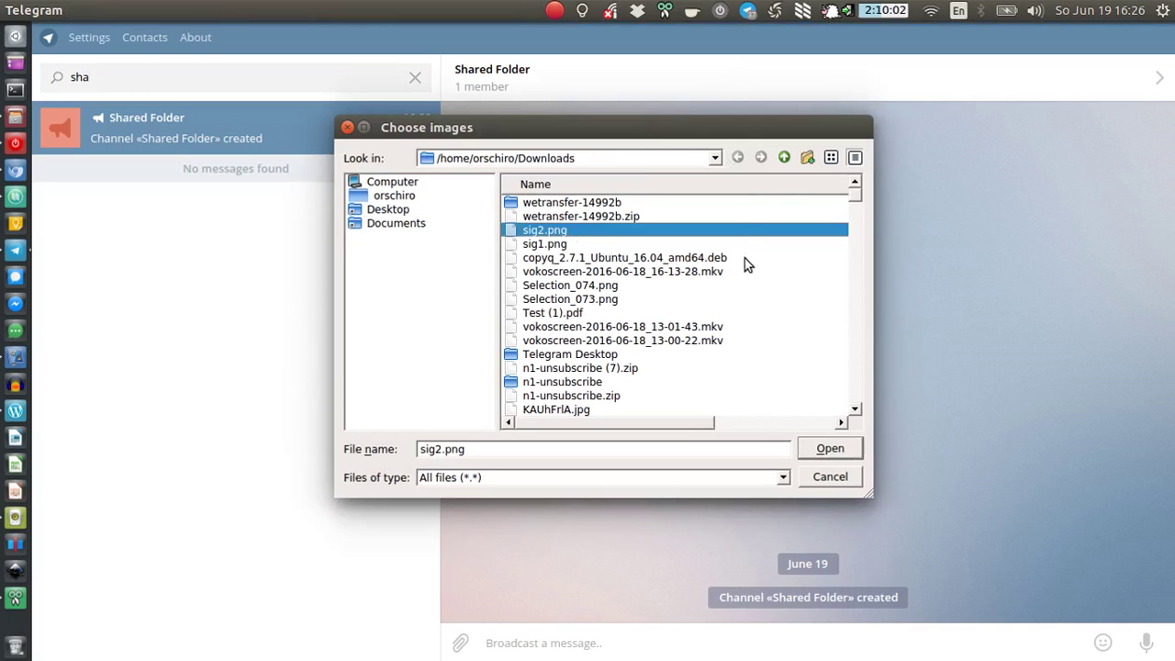
pyautogui.click(830, 449)
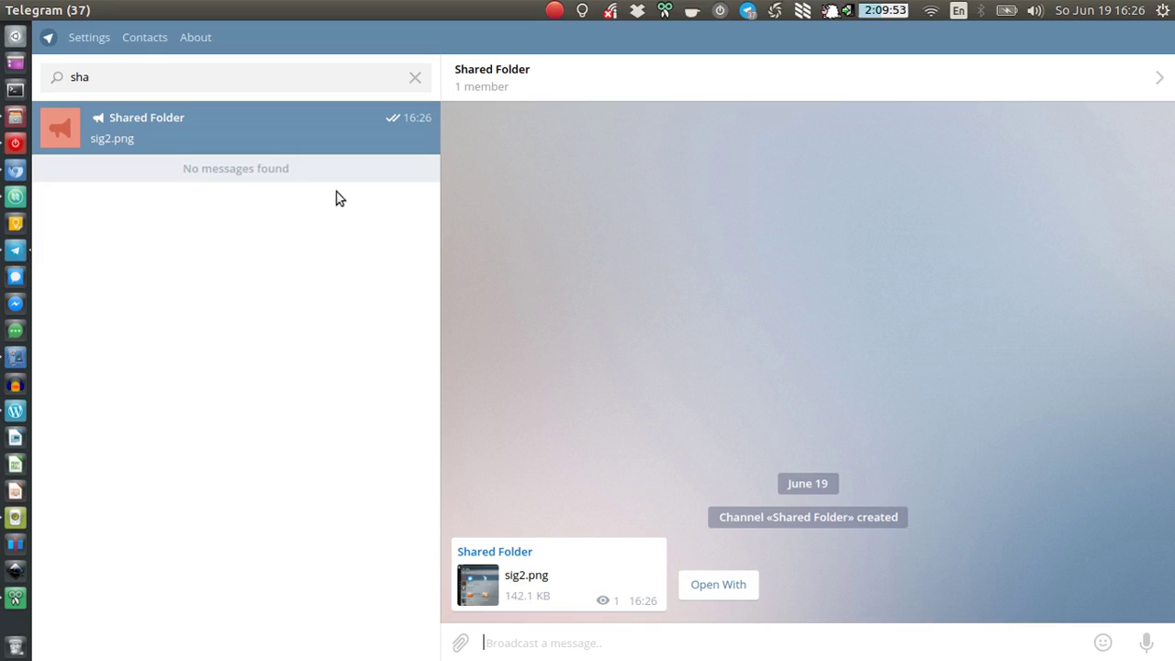
# - On the phone, share the received sig2 image through Telegram to the Shared Folder channel
pyautogui.click(16, 171)
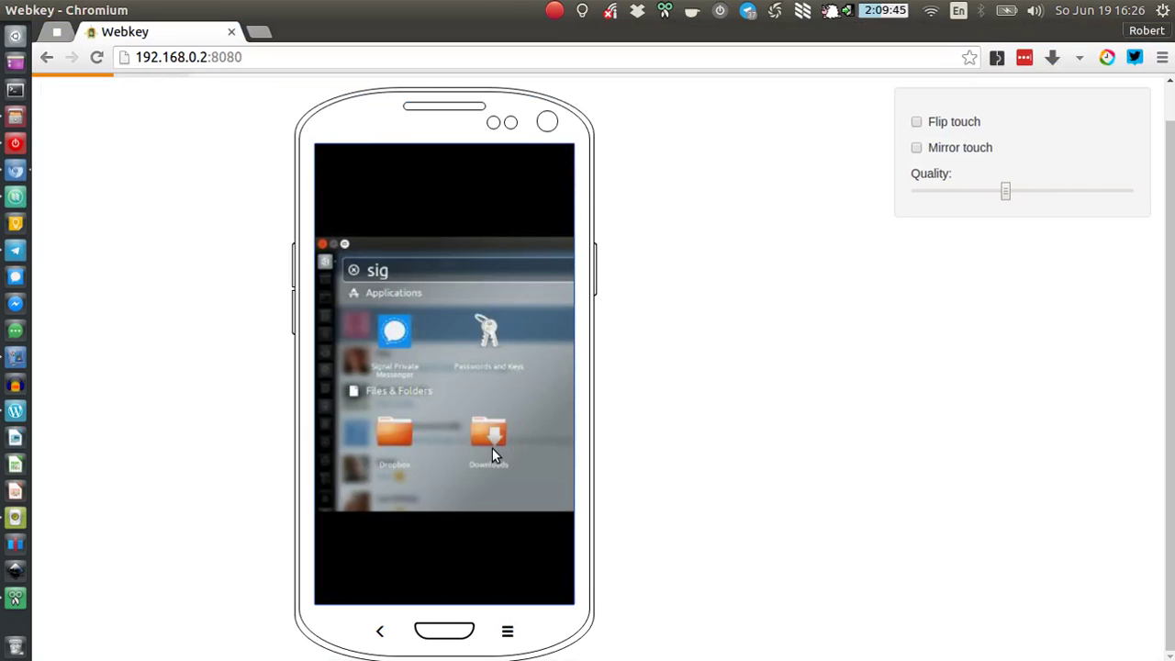
pyautogui.click(492, 448)
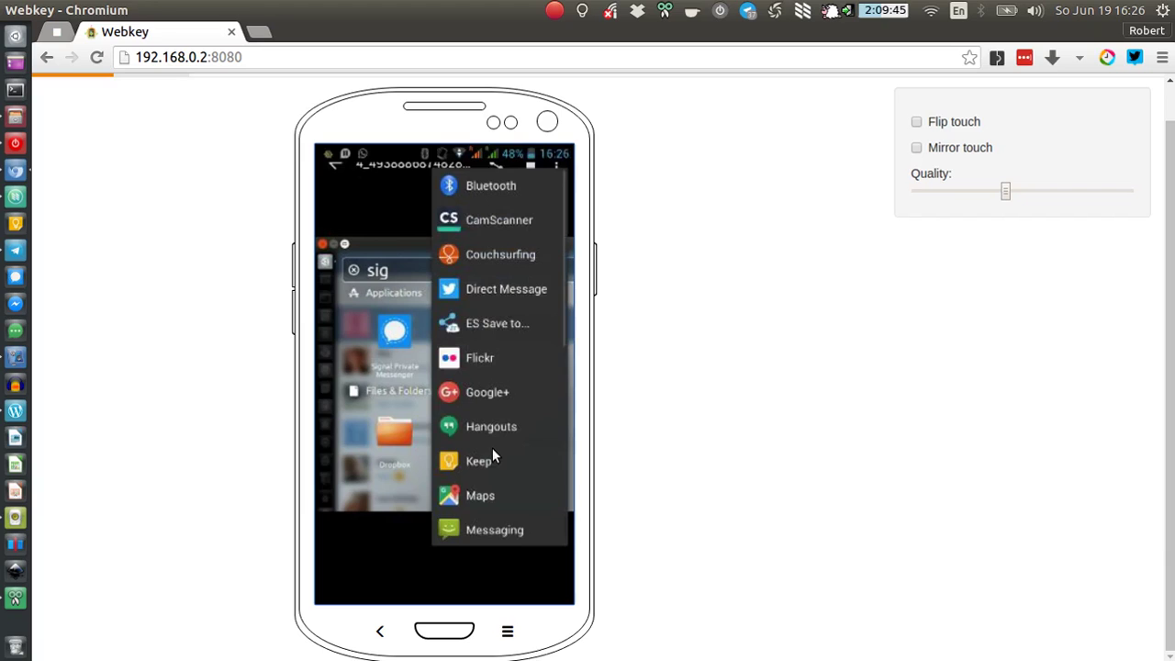
pyautogui.scroll(-5, 492, 448)
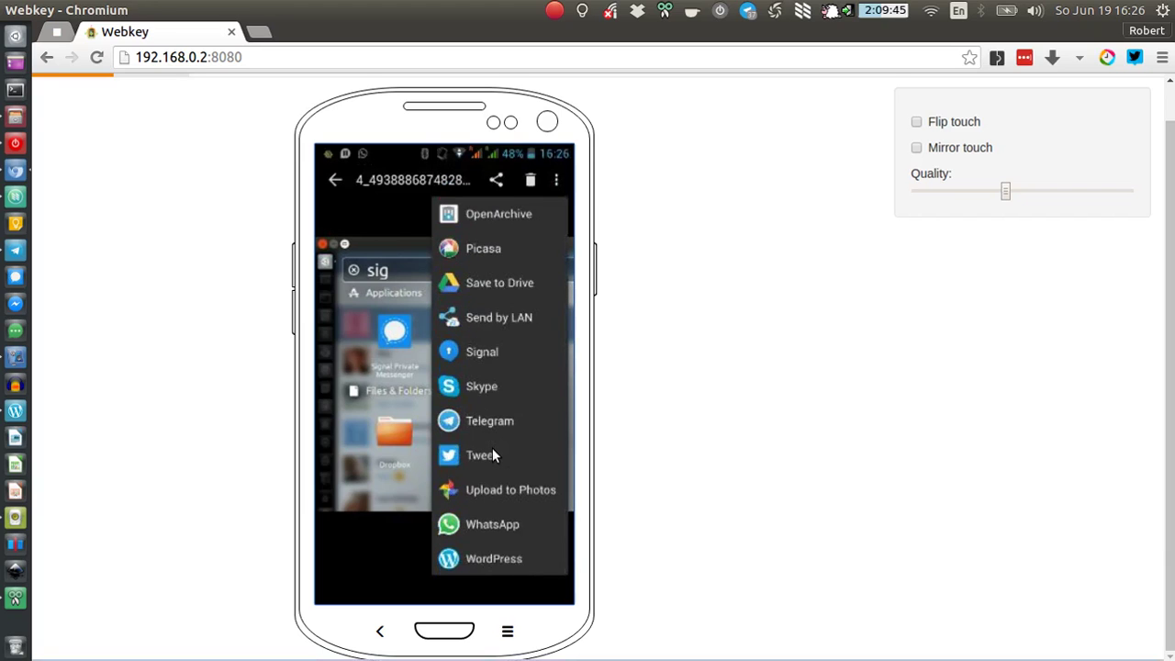
pyautogui.scroll(-1, 492, 448)
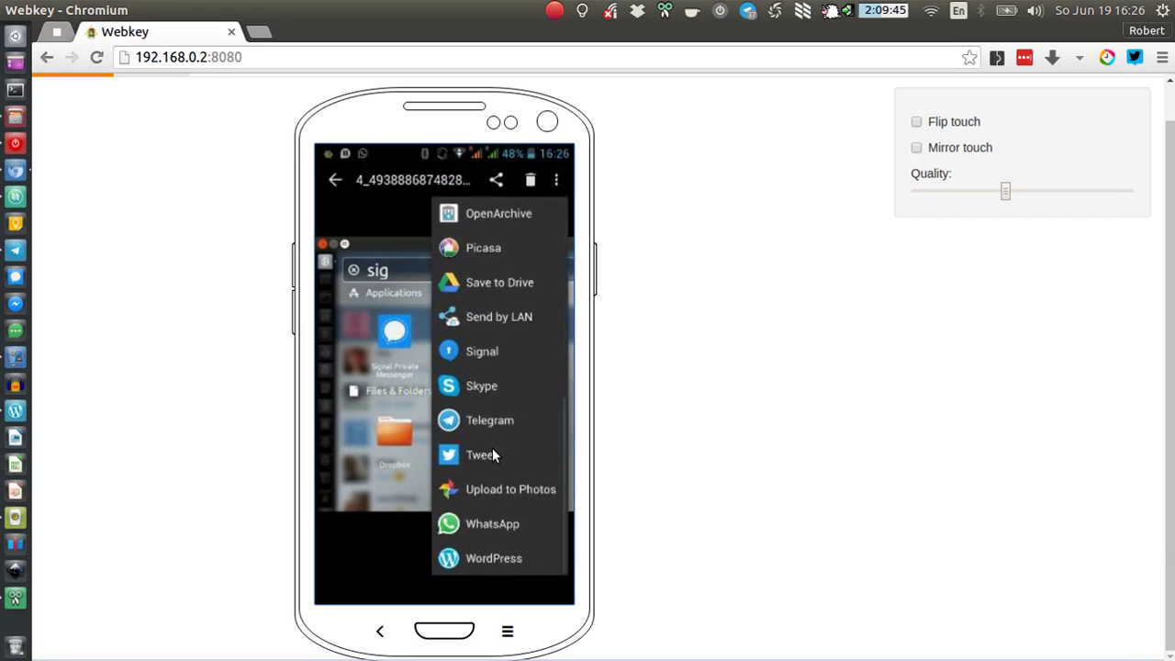
pyautogui.click(492, 448)
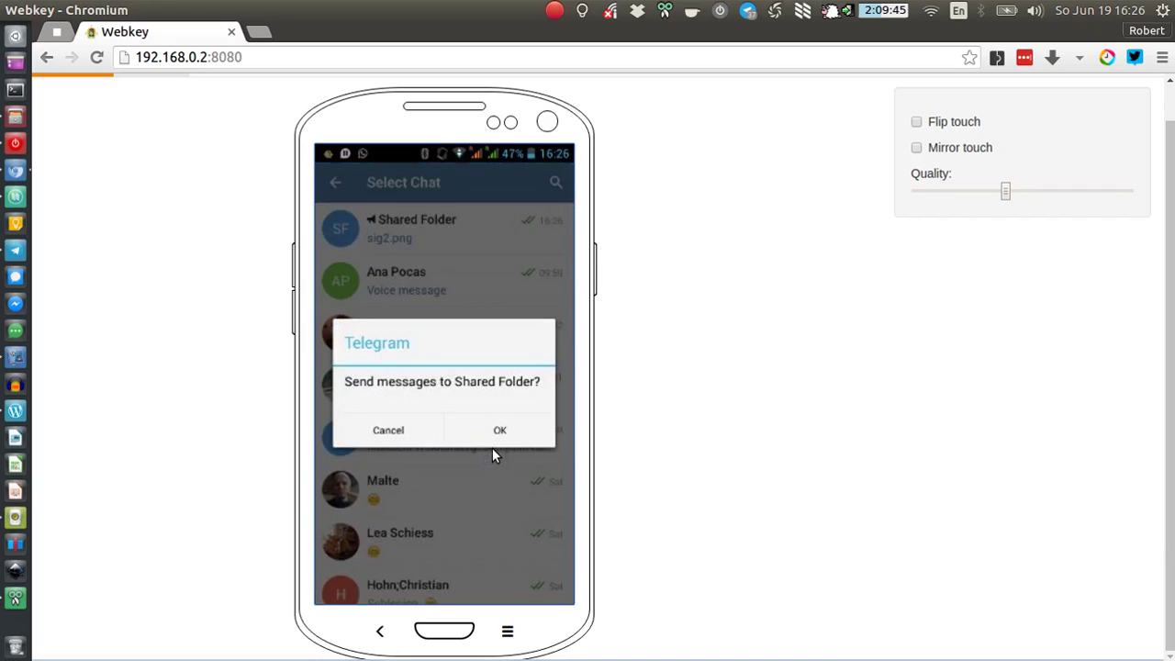
pyautogui.click(492, 448)
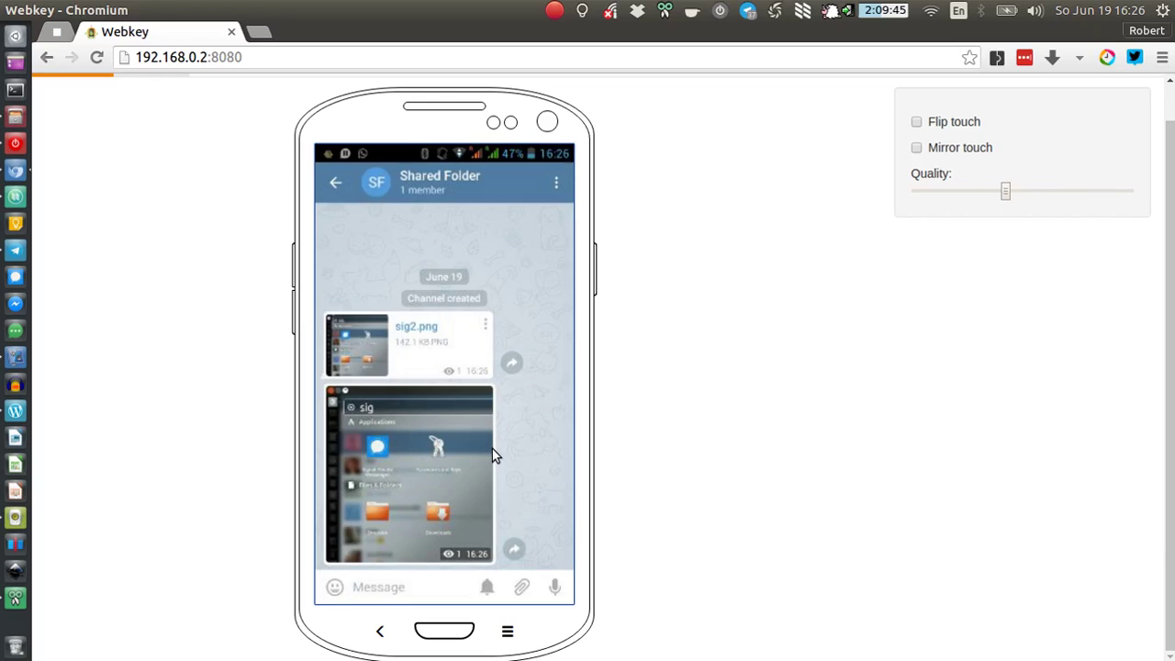
# - In Telegram Desktop, view the phone's screenshot photo full size, check its menu, then close it
pyautogui.click(16, 251)
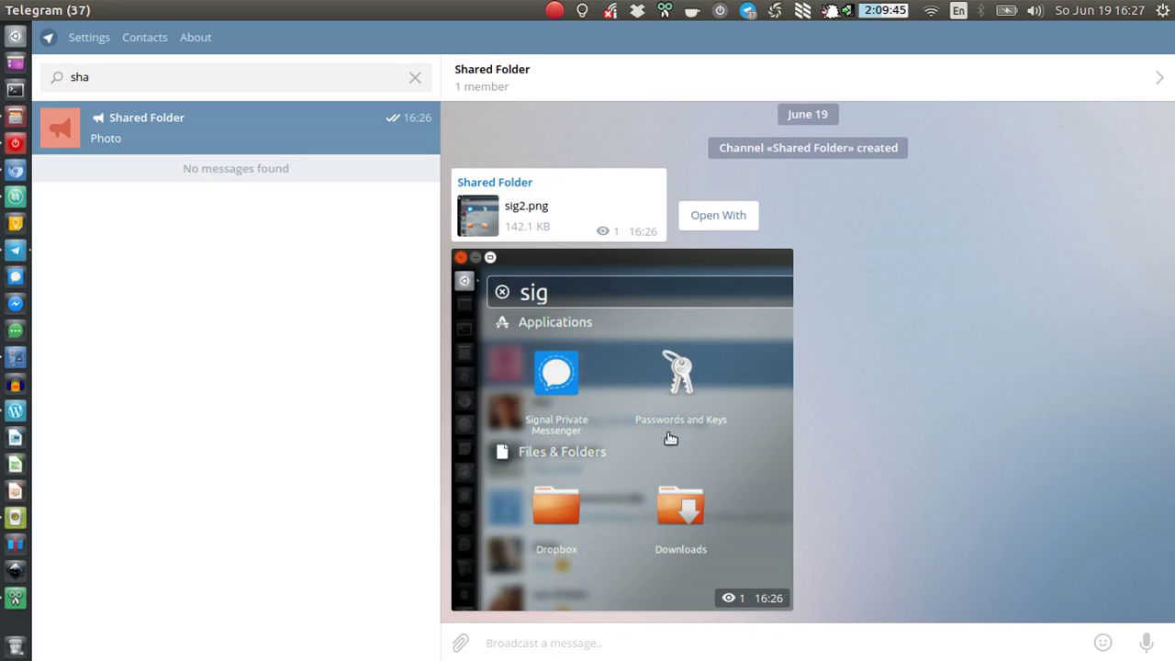
pyautogui.click(639, 401)
pyautogui.rightClick(1155, 623)
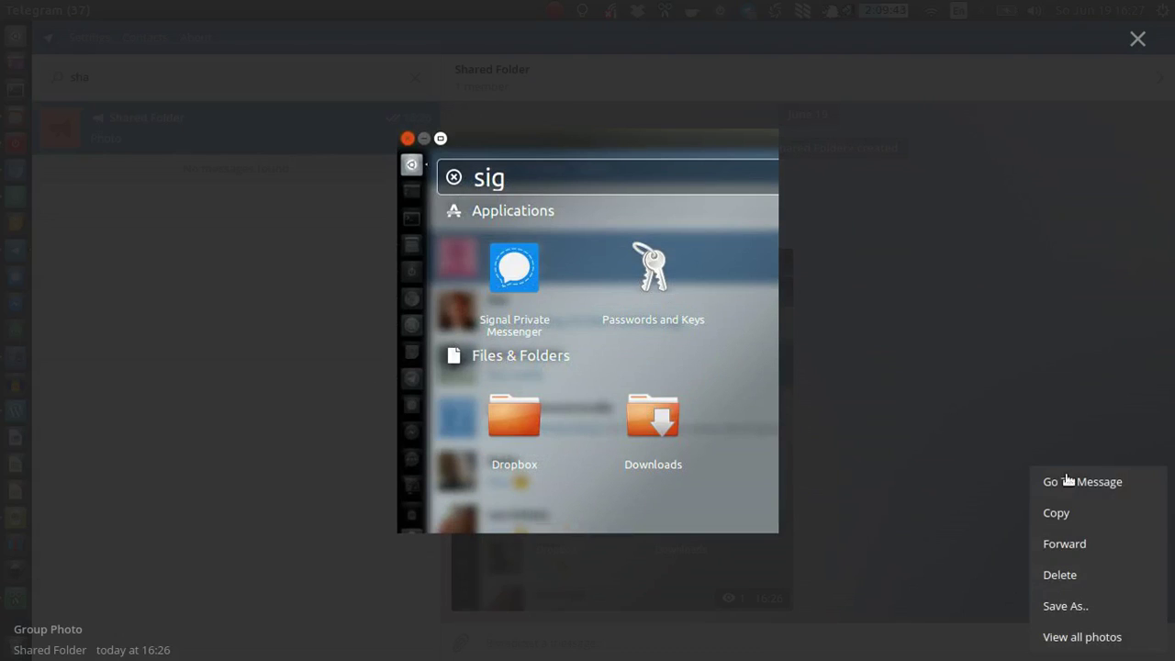
pyautogui.click(662, 307)
pyautogui.click(663, 308)
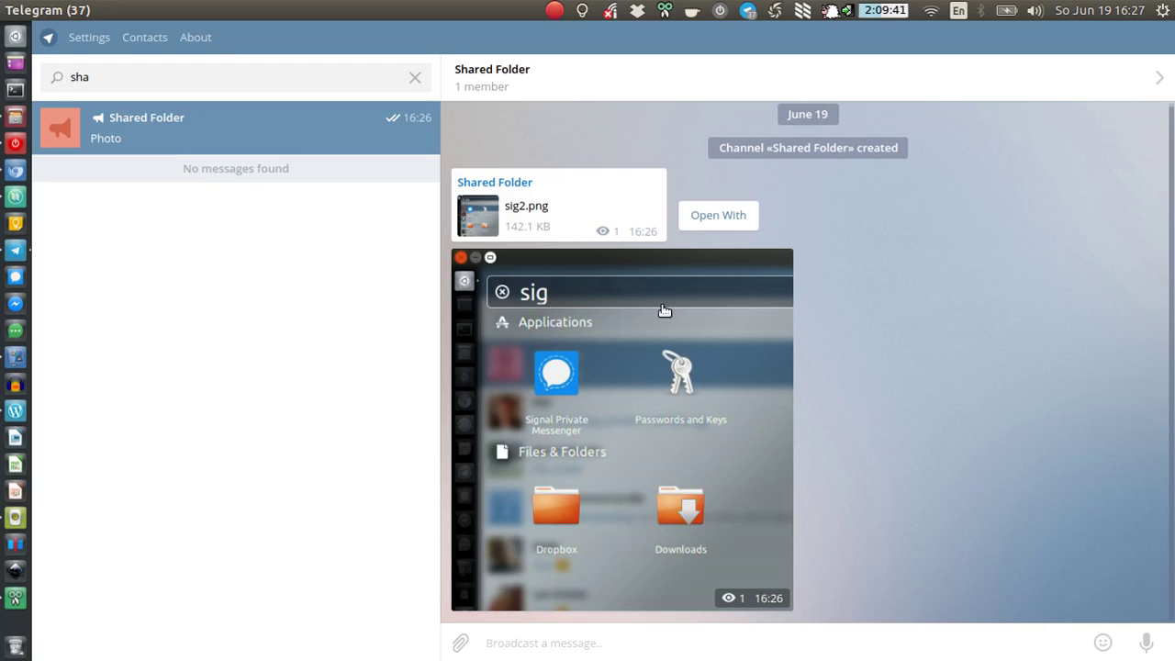